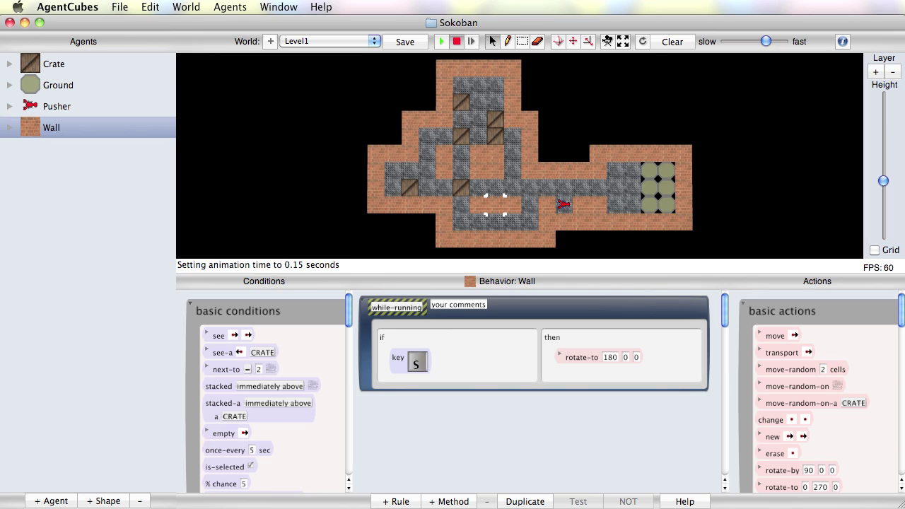
# Point out the level's wall tiles, red pusher, a crate and a green goal tile.
pyautogui.click(499, 161)
pyautogui.click(566, 205)
pyautogui.click(499, 142)
pyautogui.click(647, 195)
pyautogui.click(444, 67)
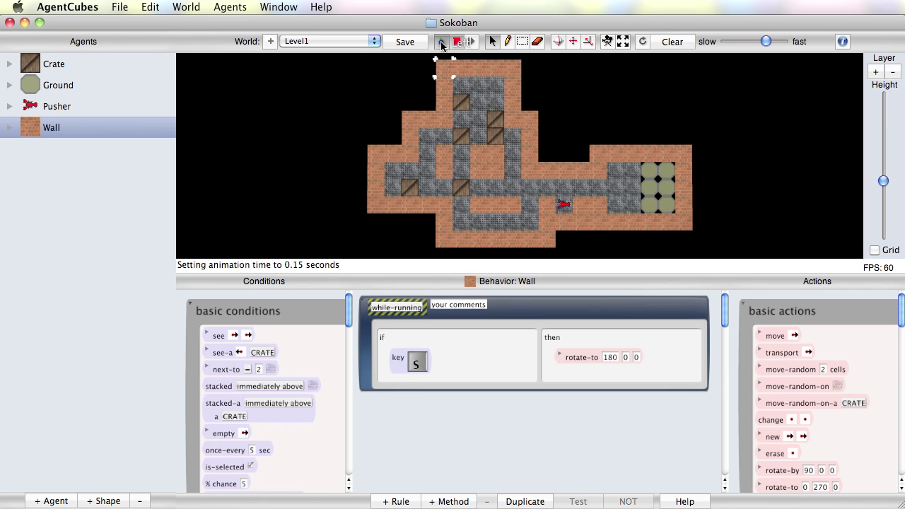
# Run the game, walk the pusher up and shove a crate left, then stop it.
pyautogui.click(441, 42)
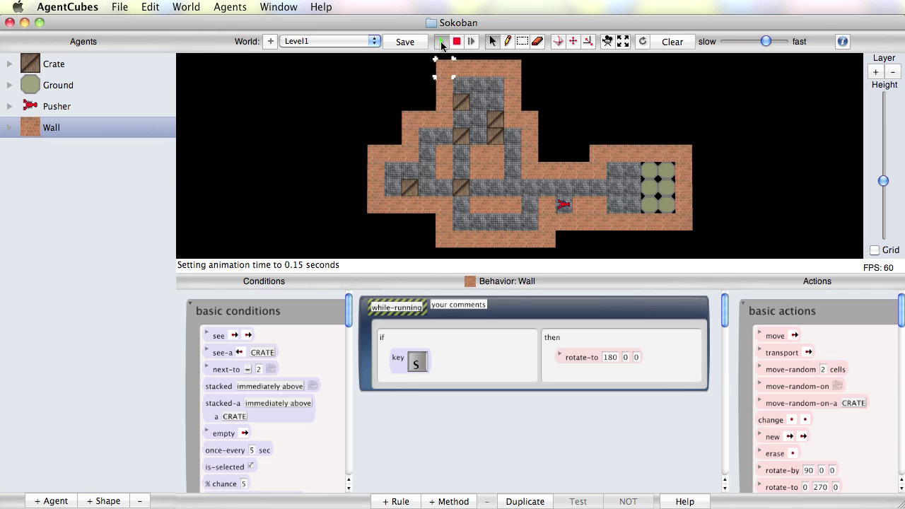
pyautogui.press('Up')
pyautogui.press('Left')
pyautogui.press('Left')
pyautogui.press('Left')
pyautogui.press('Up')
pyautogui.press('Up')
pyautogui.press('Up')
pyautogui.press('Left')
pyautogui.press('Up')
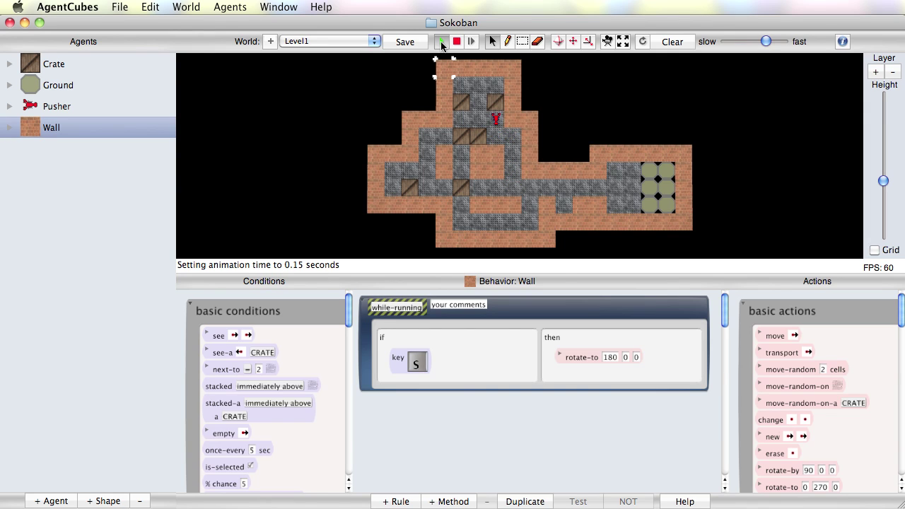
pyautogui.click(455, 42)
# Give the Wall agent a brick-textured Cube shape so the walls stand up in 3D.
pyautogui.click(408, 202)
pyautogui.click(228, 7)
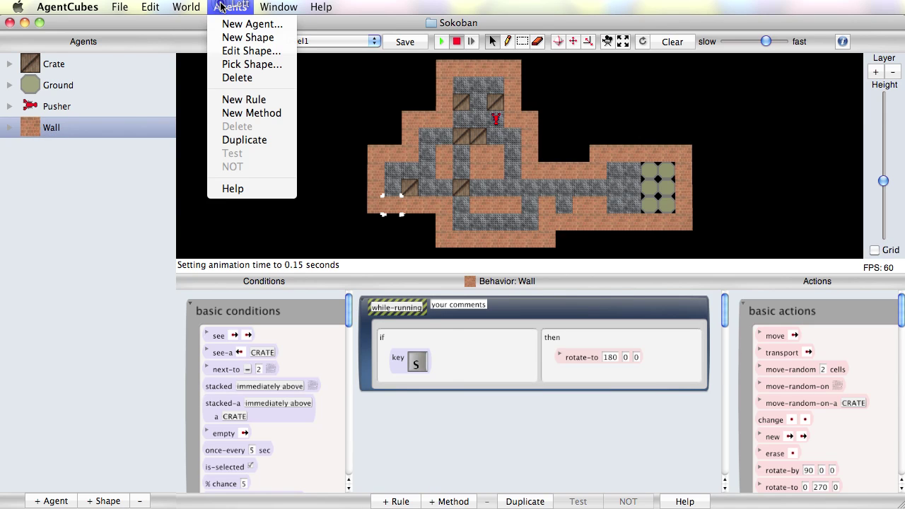
pyautogui.click(227, 64)
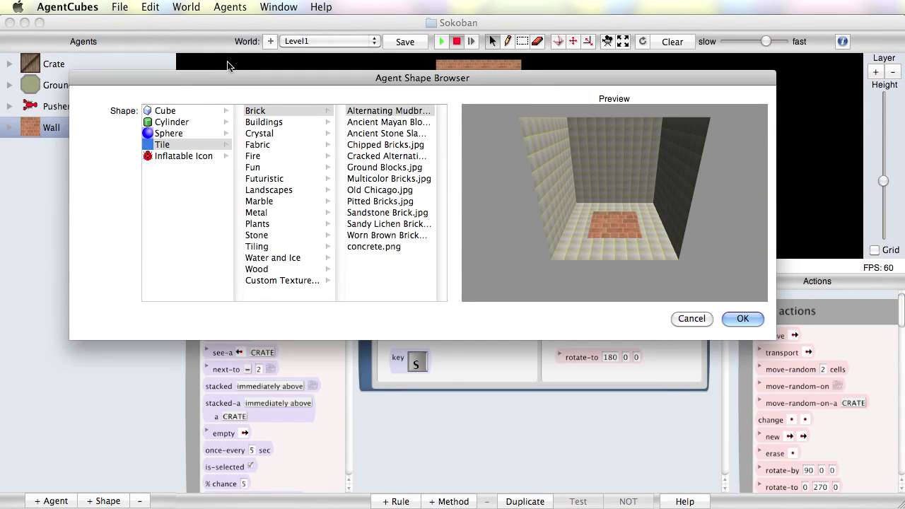
pyautogui.click(154, 111)
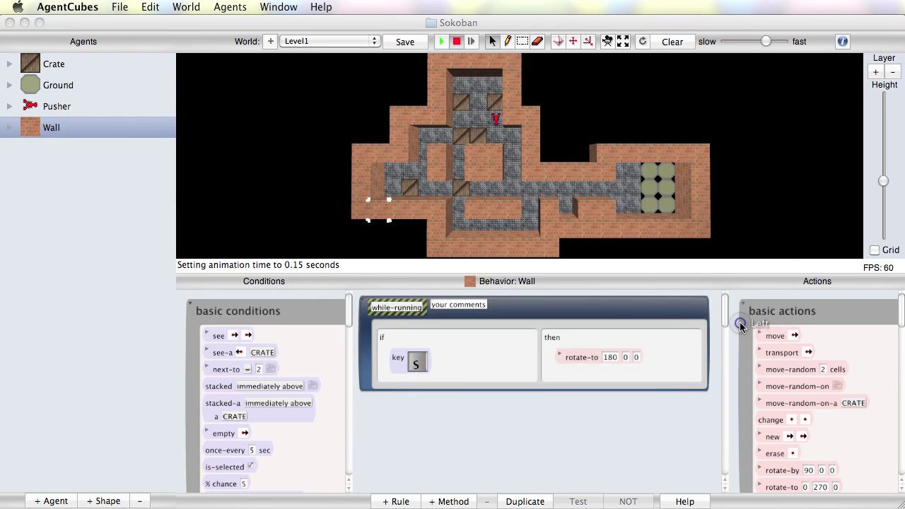
pyautogui.click(740, 320)
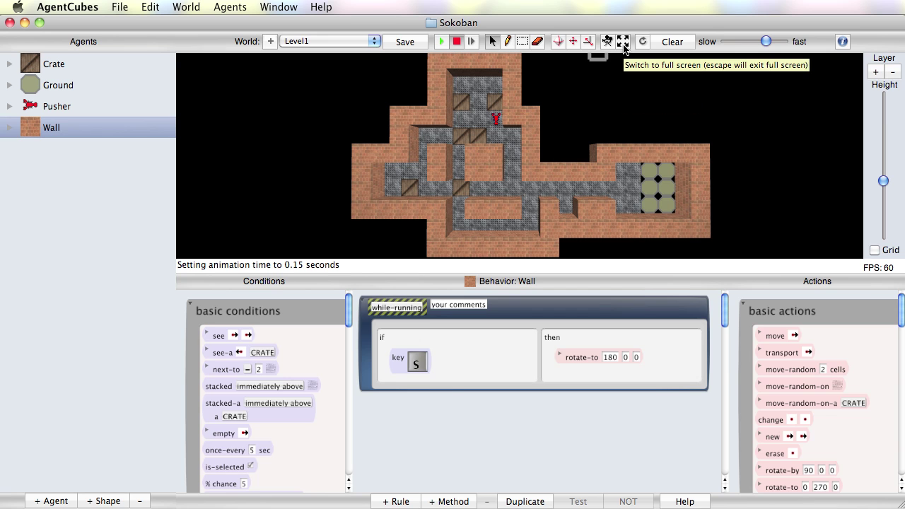
pyautogui.click(578, 47)
pyautogui.moveTo(600, 89)
pyautogui.mouseDown()
pyautogui.moveTo(767, 60)
pyautogui.moveTo(598, 93)
pyautogui.moveTo(607, 92)
pyautogui.moveTo(566, 90)
pyautogui.moveTo(592, 97)
pyautogui.mouseUp()
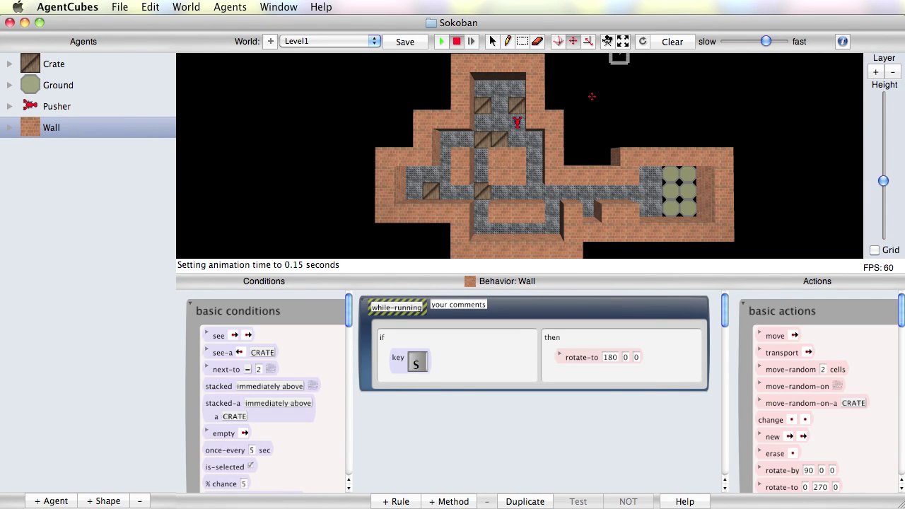
# Change the Crate agent's shape to a Cube textured with Wood > crate.png.
pyautogui.click(30, 62)
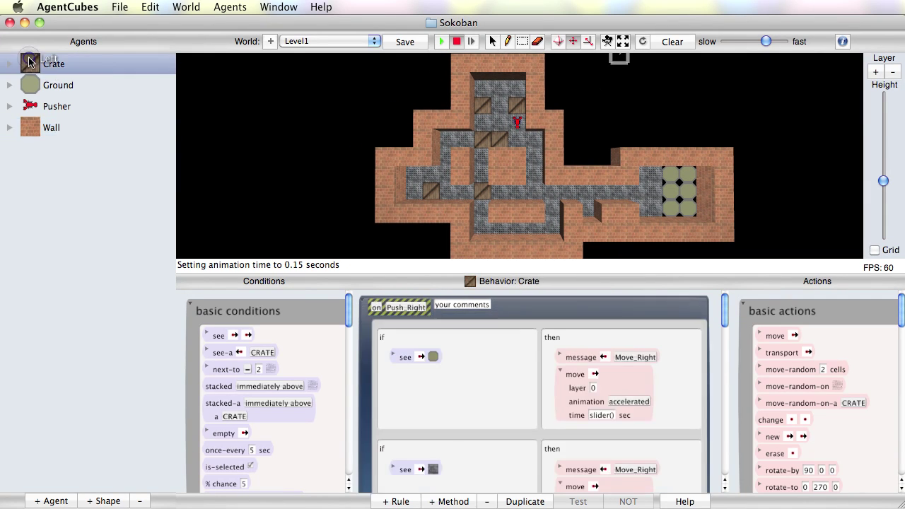
pyautogui.click(230, 7)
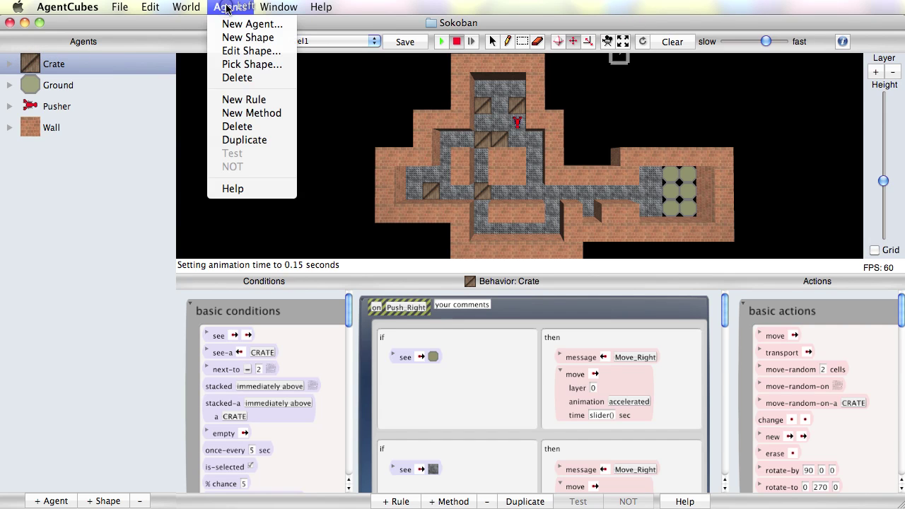
pyautogui.click(240, 65)
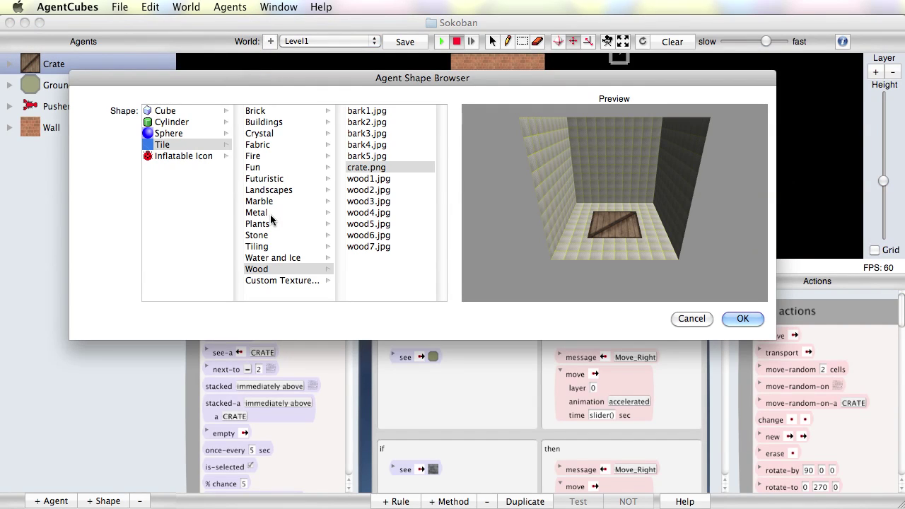
pyautogui.click(162, 112)
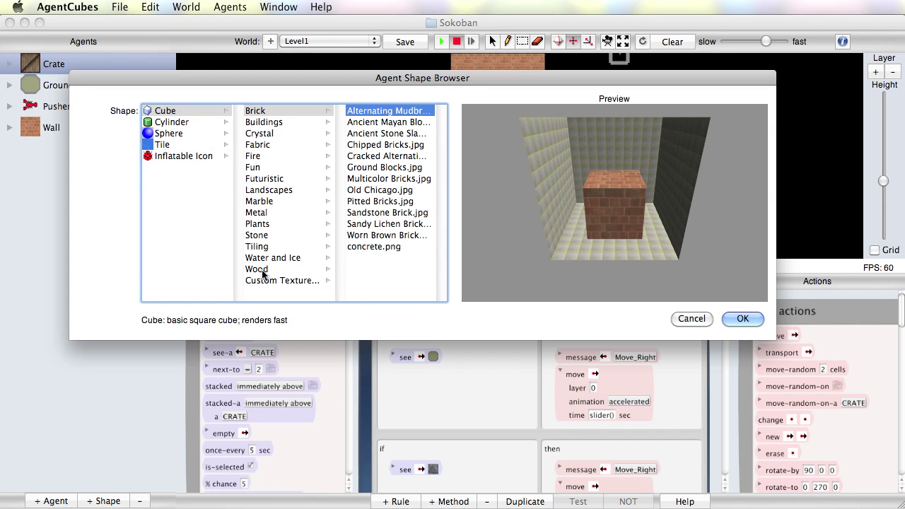
pyautogui.click(262, 273)
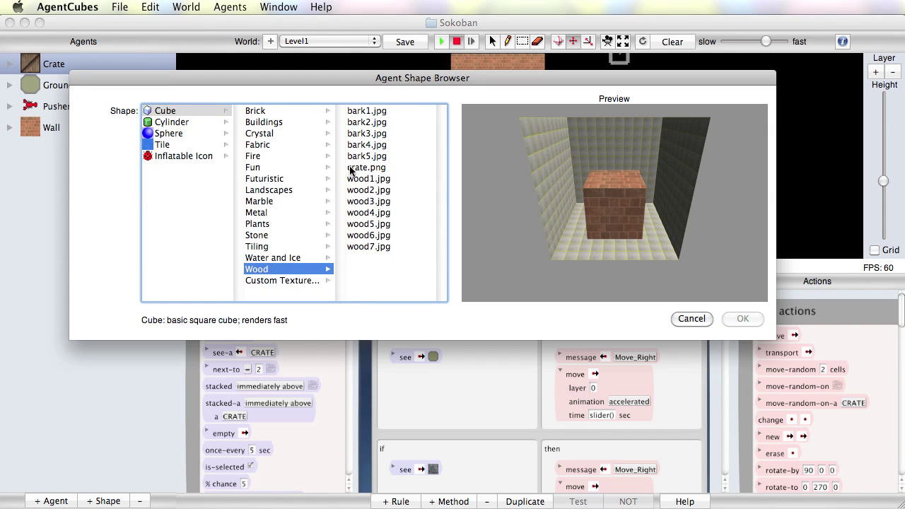
pyautogui.click(362, 168)
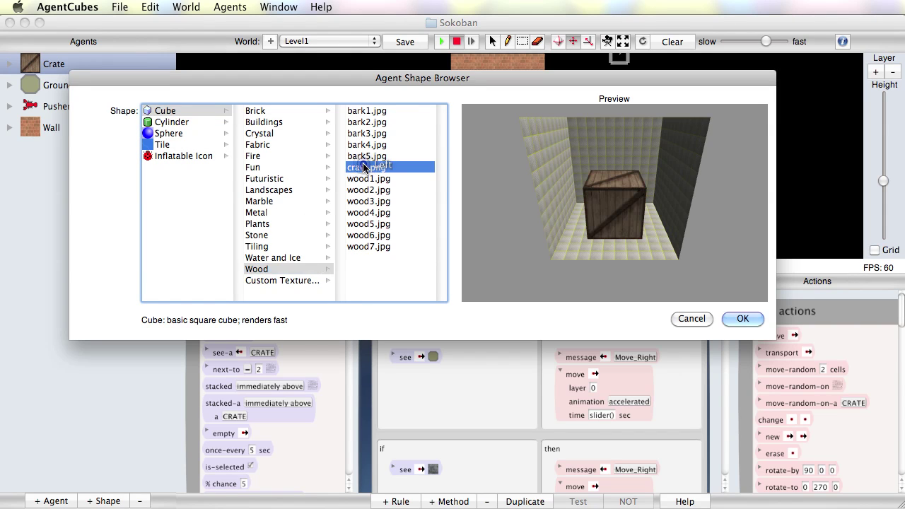
pyautogui.click(741, 320)
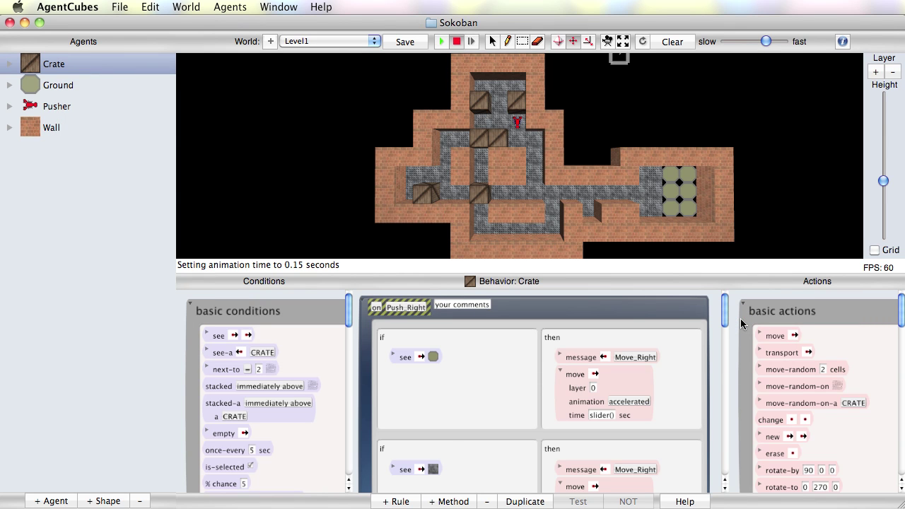
pyautogui.click(558, 41)
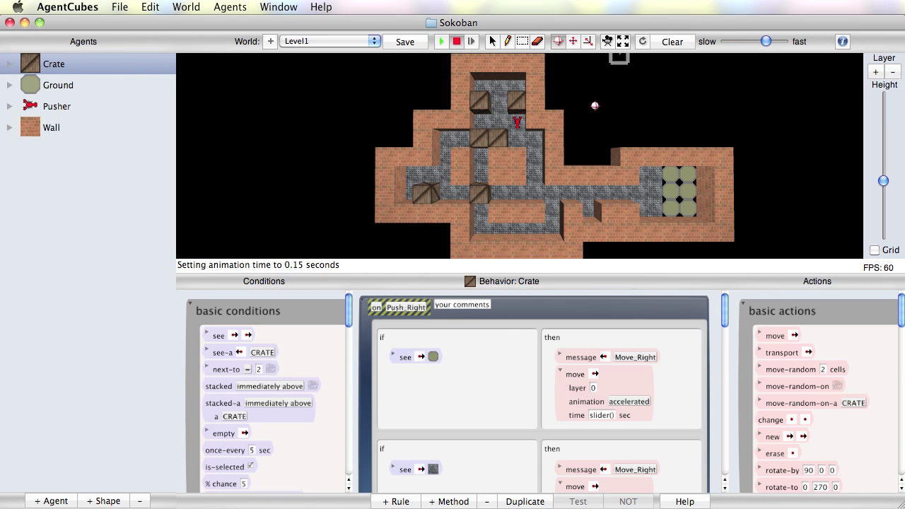
pyautogui.moveTo(595, 105)
pyautogui.mouseDown()
pyautogui.moveTo(583, 109)
pyautogui.moveTo(593, 105)
pyautogui.moveTo(598, 129)
pyautogui.moveTo(594, 107)
pyautogui.mouseUp()
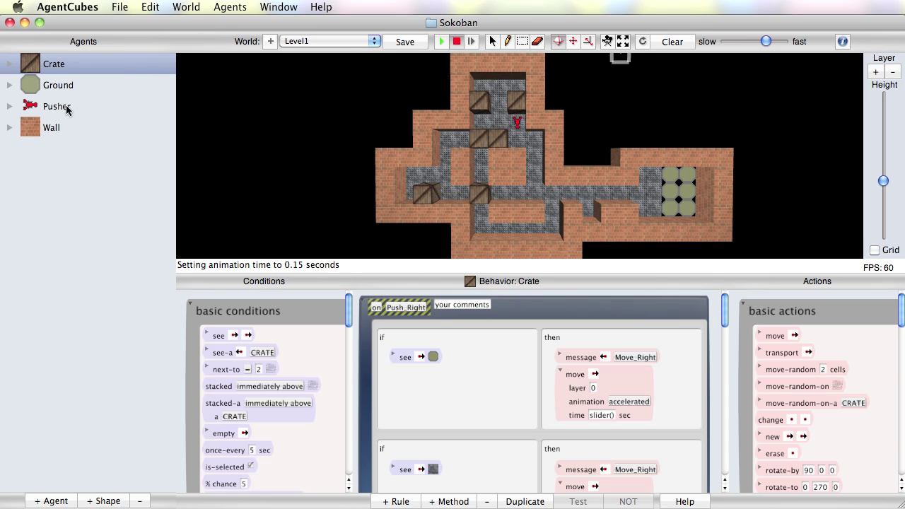
# Inflate the Pusher's Red_Lobster icon into a puffy 3D shape with the Pressure dial and save it.
pyautogui.click(32, 107)
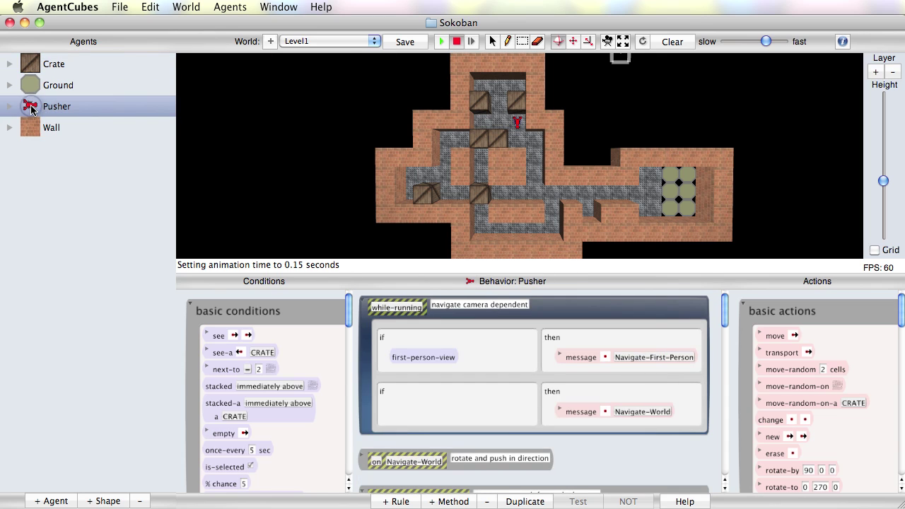
pyautogui.doubleClick(32, 108)
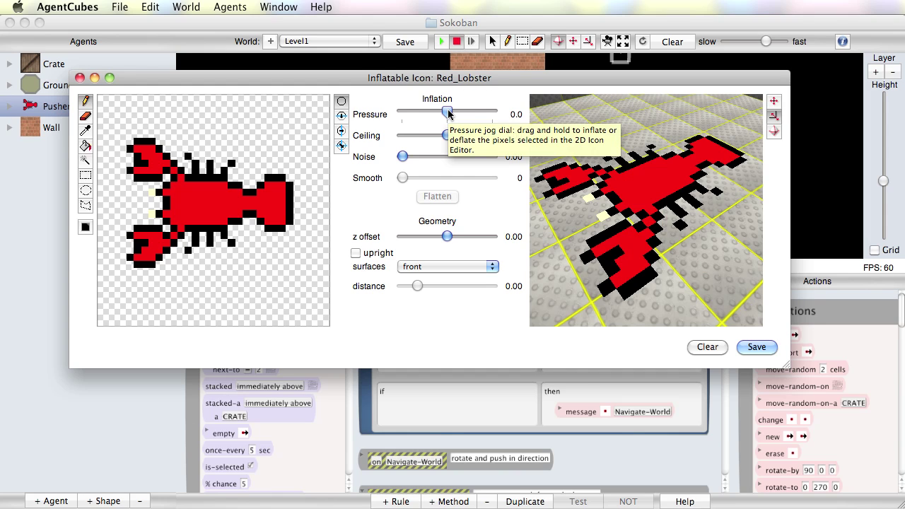
pyautogui.moveTo(448, 113); pyautogui.dragTo(464, 115)
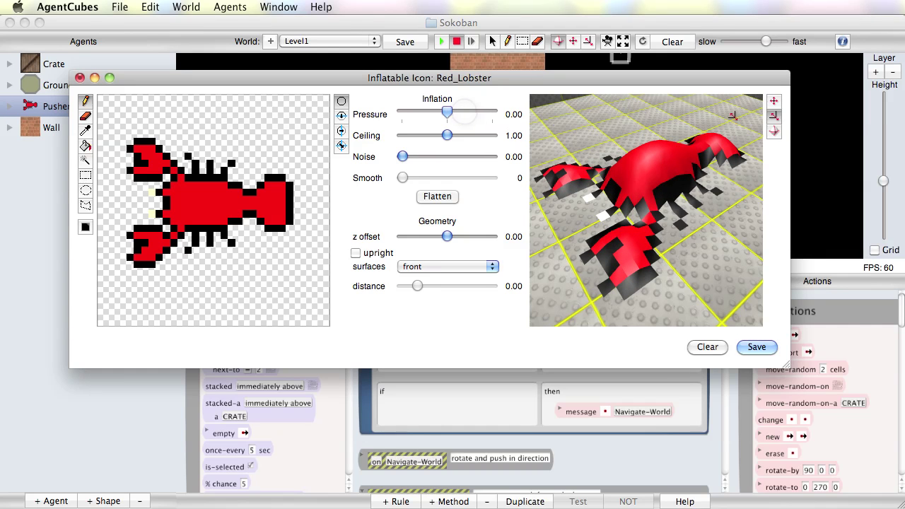
pyautogui.click(773, 131)
pyautogui.moveTo(657, 223); pyautogui.dragTo(700, 245)
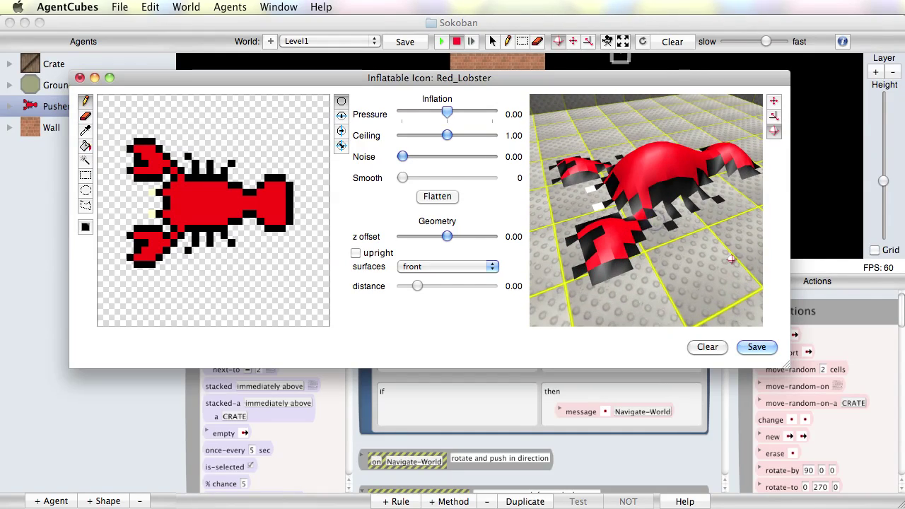
pyautogui.click(754, 345)
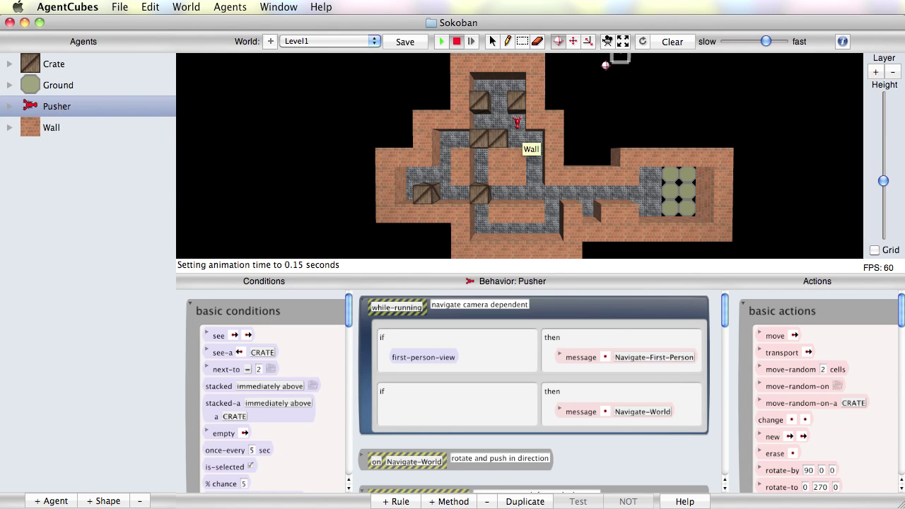
# Pan and zoom the world view in on the lobster pusher among the crates and walls.
pyautogui.click(572, 41)
pyautogui.moveTo(561, 153); pyautogui.dragTo(584, 177)
pyautogui.click(587, 41)
pyautogui.moveTo(620, 217)
pyautogui.mouseDown()
pyautogui.moveTo(567, 113)
pyautogui.moveTo(600, 182)
pyautogui.moveTo(602, 169)
pyautogui.mouseUp()
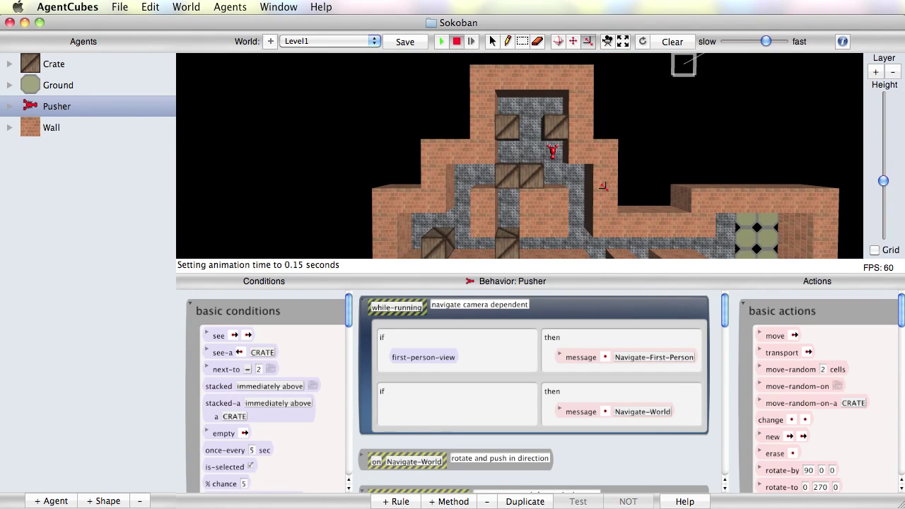
pyautogui.click(599, 185)
pyautogui.click(572, 41)
pyautogui.moveTo(693, 137); pyautogui.dragTo(650, 113)
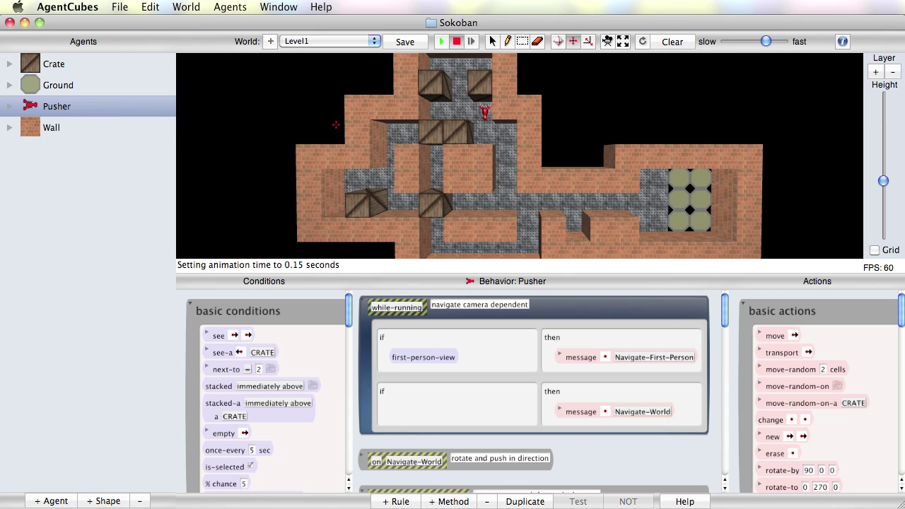
# Inflate the Ground agent's Goal_Tile icon into a raised cushion.
pyautogui.click(36, 87)
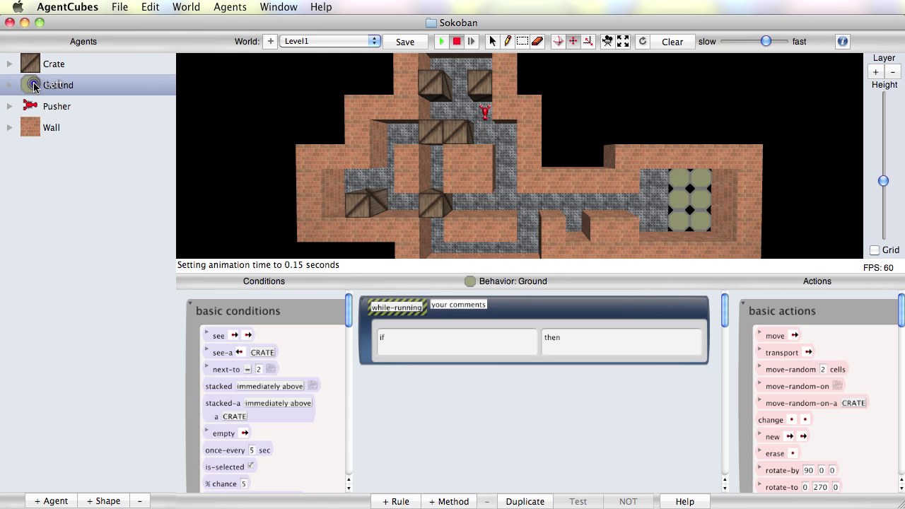
pyautogui.click(227, 6)
pyautogui.click(228, 7)
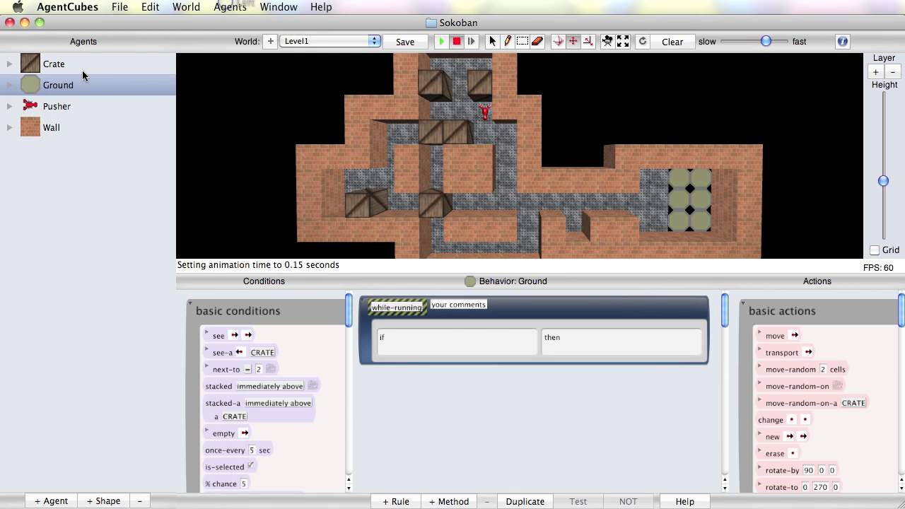
pyautogui.doubleClick(29, 85)
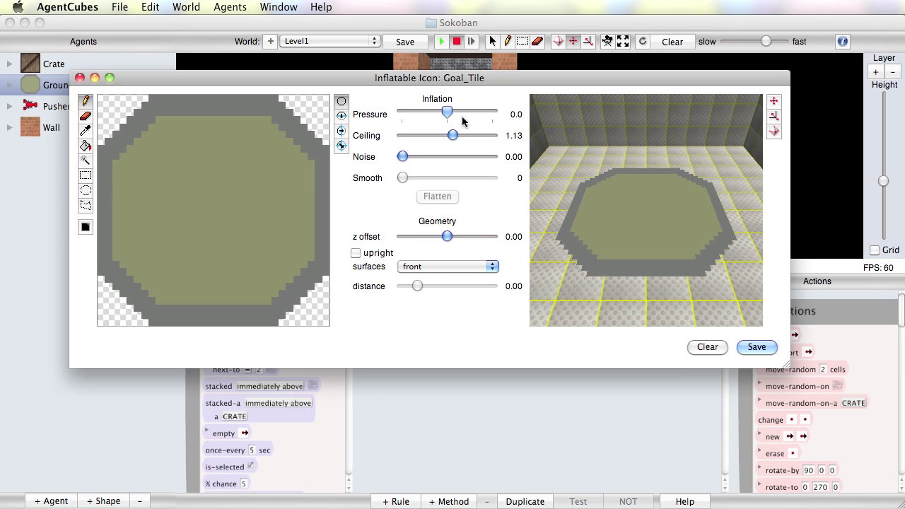
pyautogui.moveTo(447, 114); pyautogui.dragTo(457, 115)
pyautogui.click(774, 131)
pyautogui.moveTo(697, 167); pyautogui.dragTo(754, 165)
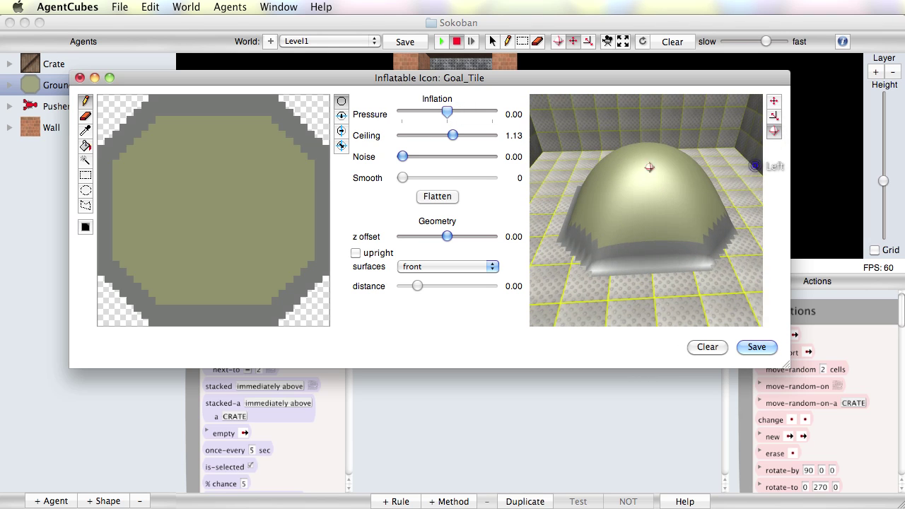
# Select the inner olive octagon with the magic wand, set its pressure to 0.00, and save the icon.
pyautogui.click(86, 160)
pyautogui.click(191, 192)
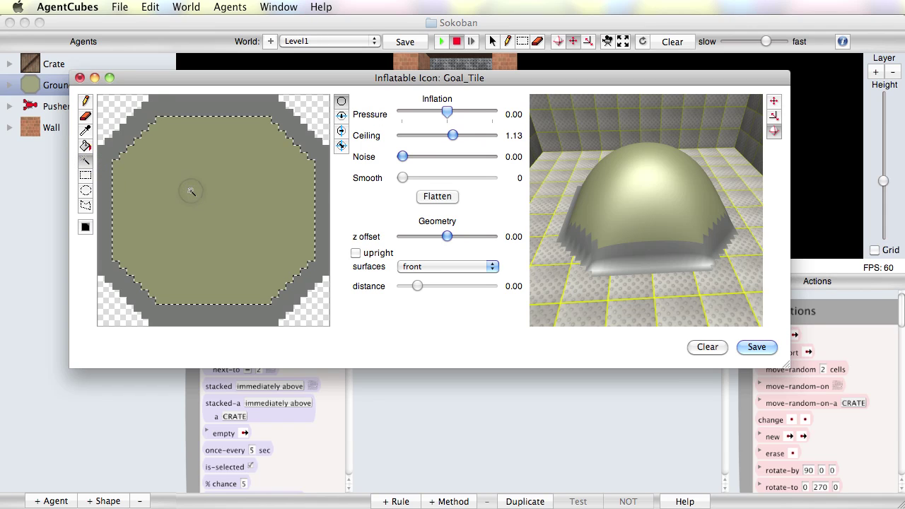
pyautogui.moveTo(448, 113); pyautogui.dragTo(440, 113)
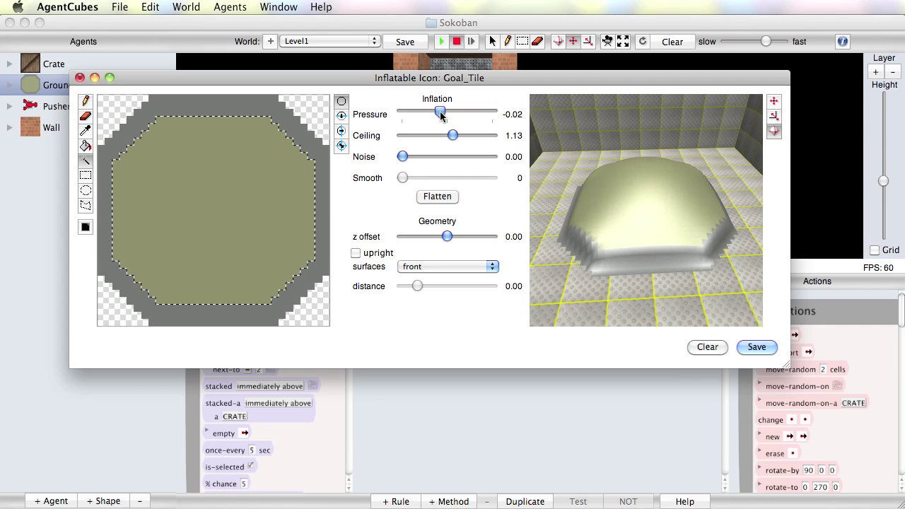
pyautogui.moveTo(439, 113); pyautogui.dragTo(446, 114)
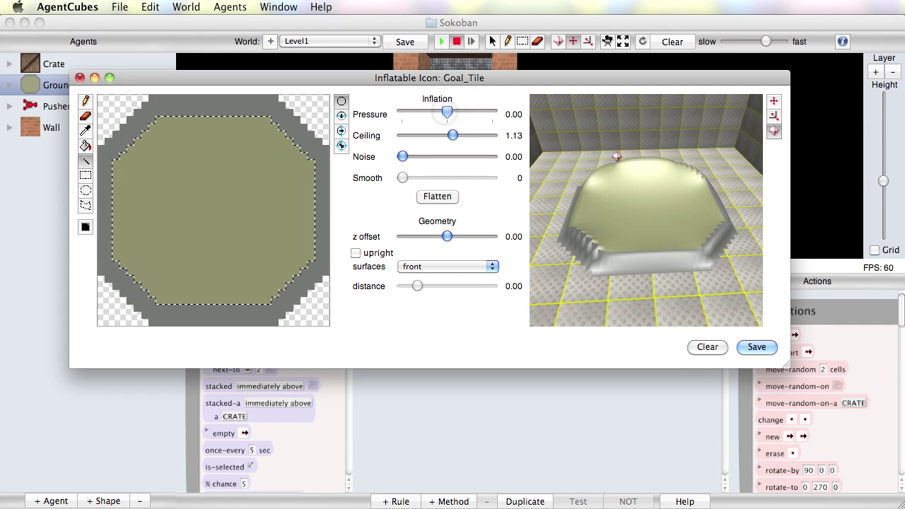
pyautogui.moveTo(636, 157); pyautogui.dragTo(656, 172)
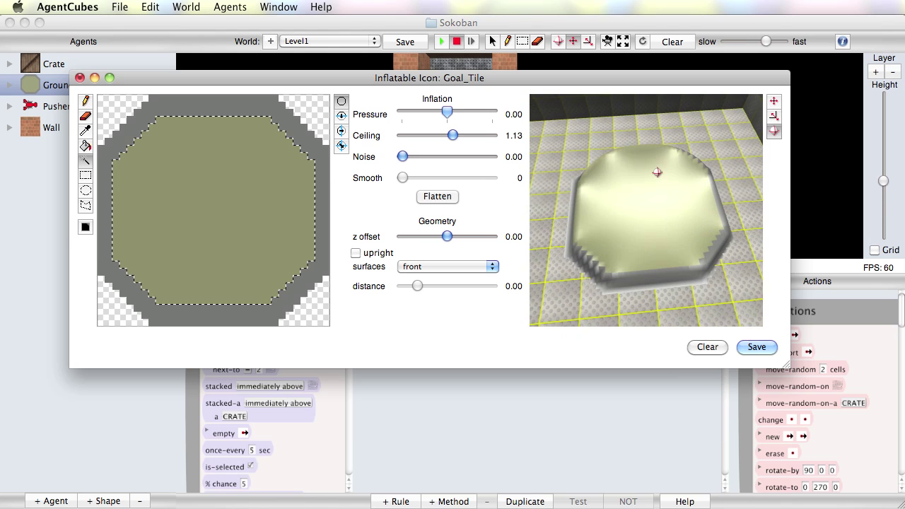
pyautogui.click(756, 348)
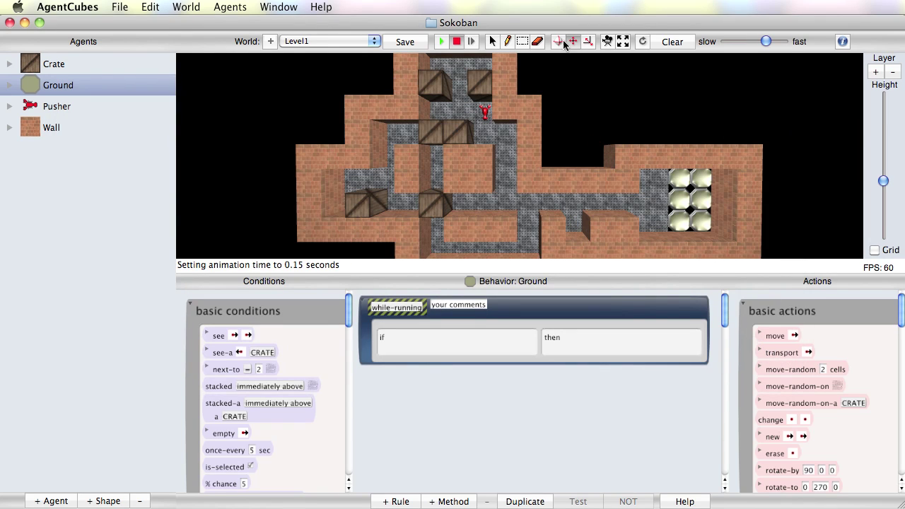
# Tilt the world into an oblique 3D view and run the simulation.
pyautogui.click(558, 40)
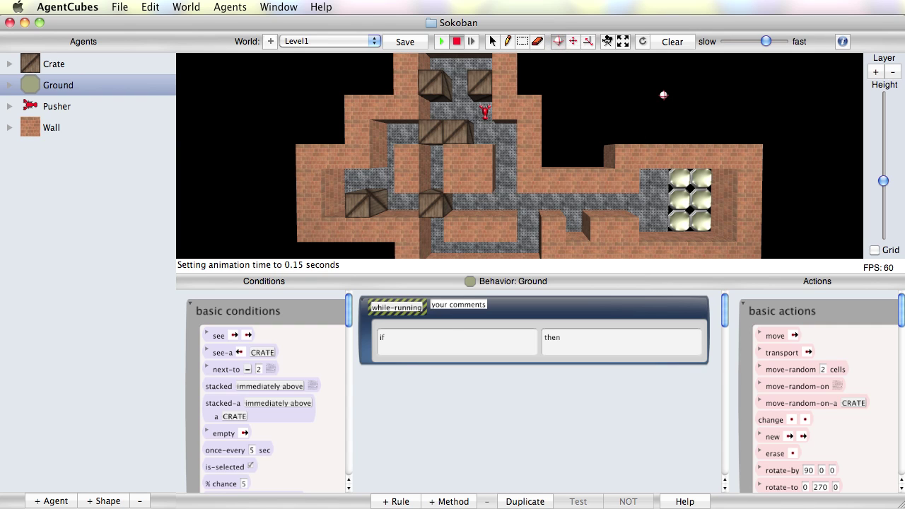
pyautogui.moveTo(663, 95)
pyautogui.mouseDown()
pyautogui.moveTo(652, 101)
pyautogui.moveTo(664, 95)
pyautogui.mouseUp()
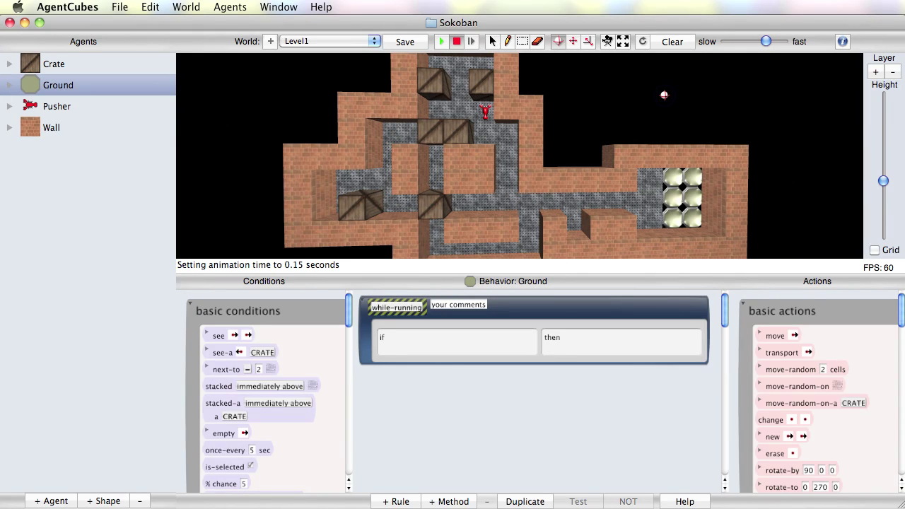
pyautogui.click(439, 43)
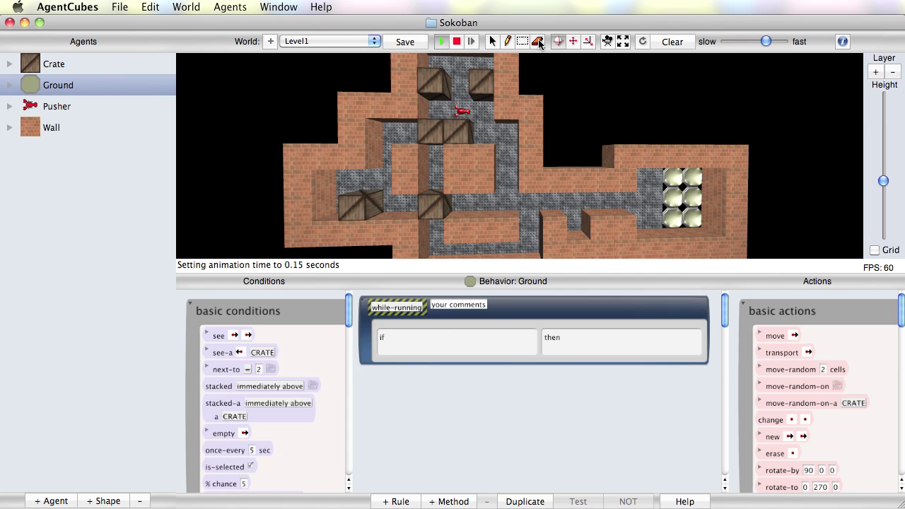
# Switch to the Pusher's first-person camera and walk it through the crate-lined corridors.
pyautogui.click(459, 111)
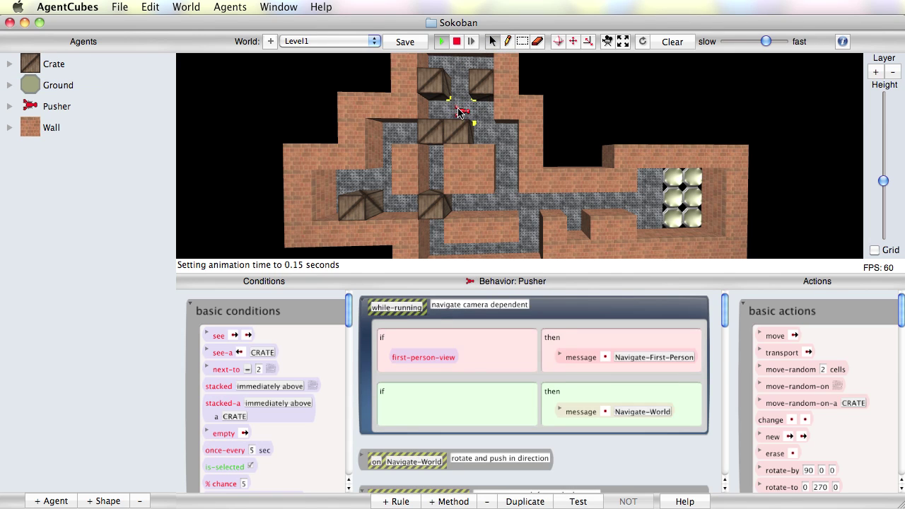
pyautogui.click(607, 42)
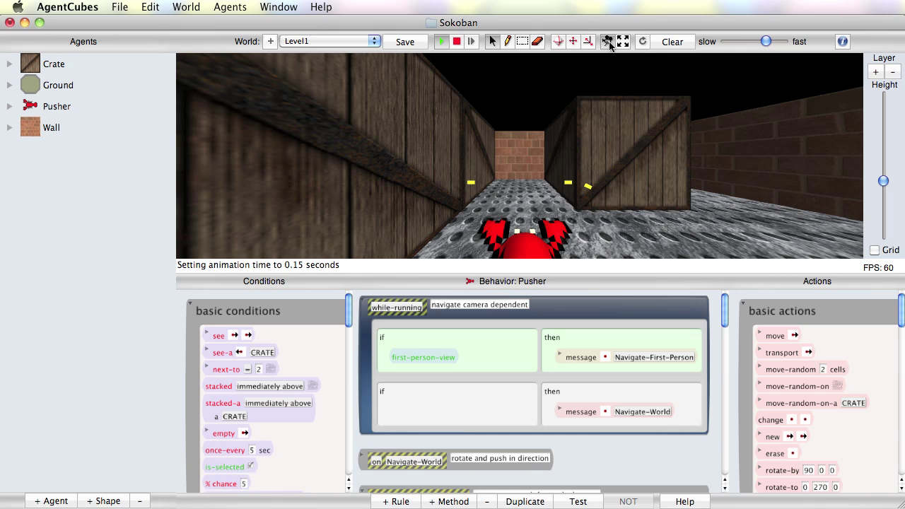
pyautogui.press('Up')
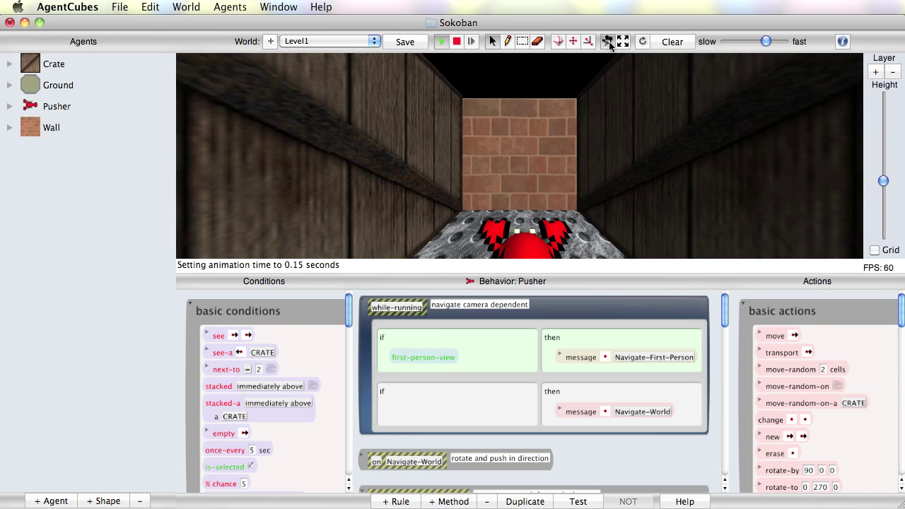
pyautogui.press('Left')
pyautogui.press('Left')
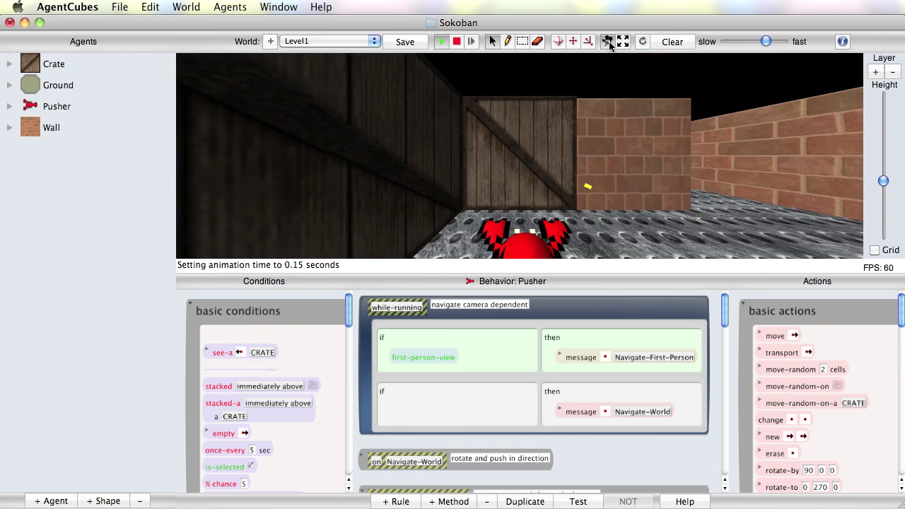
pyautogui.press('Up')
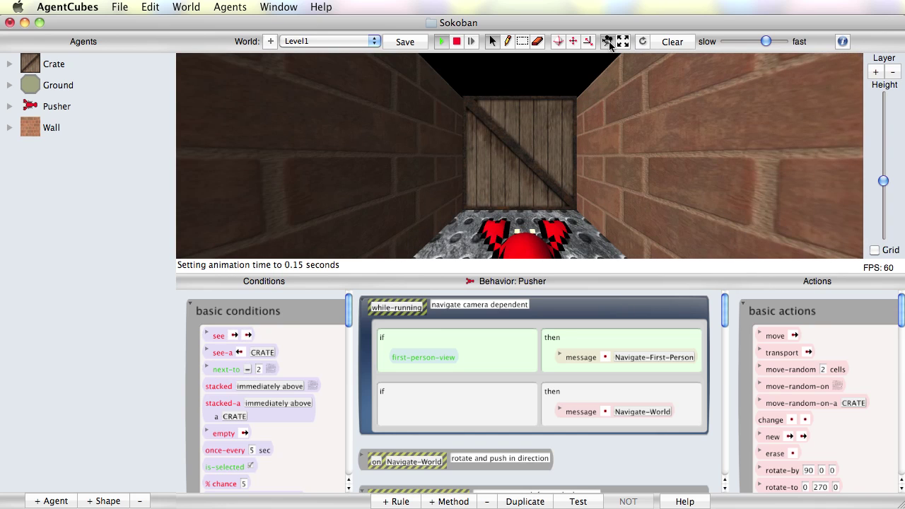
pyautogui.press('Left')
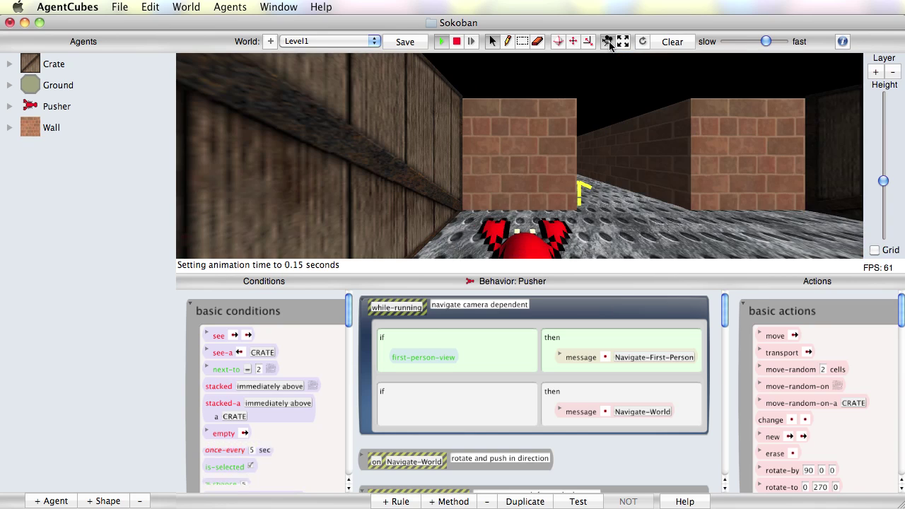
pyautogui.press('Up')
pyautogui.press('Right')
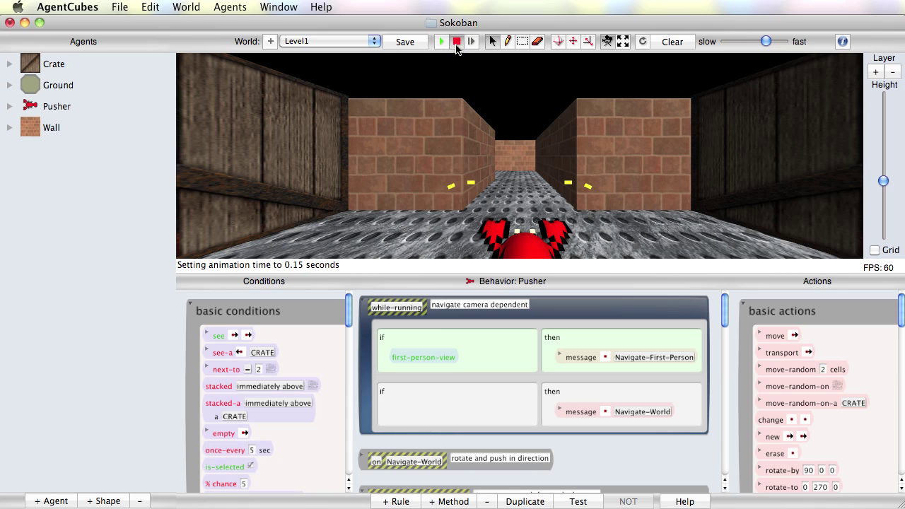
# Add the sky_and_clouds.jpg sky dome from the Sky Domes folder over the world.
pyautogui.click(186, 7)
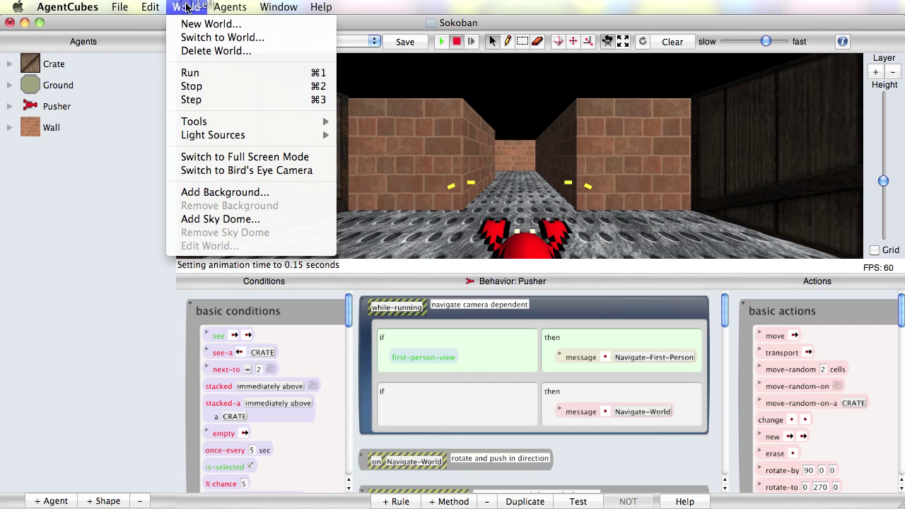
pyautogui.click(198, 220)
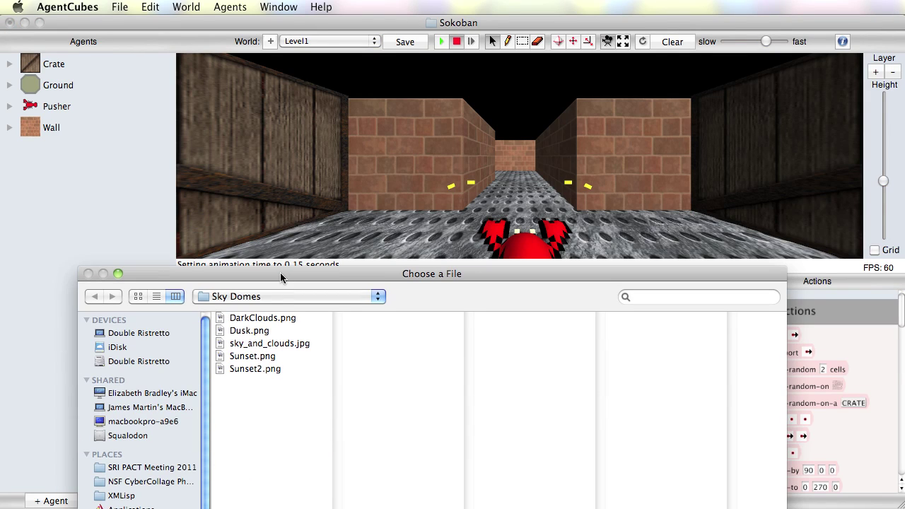
pyautogui.click(239, 340)
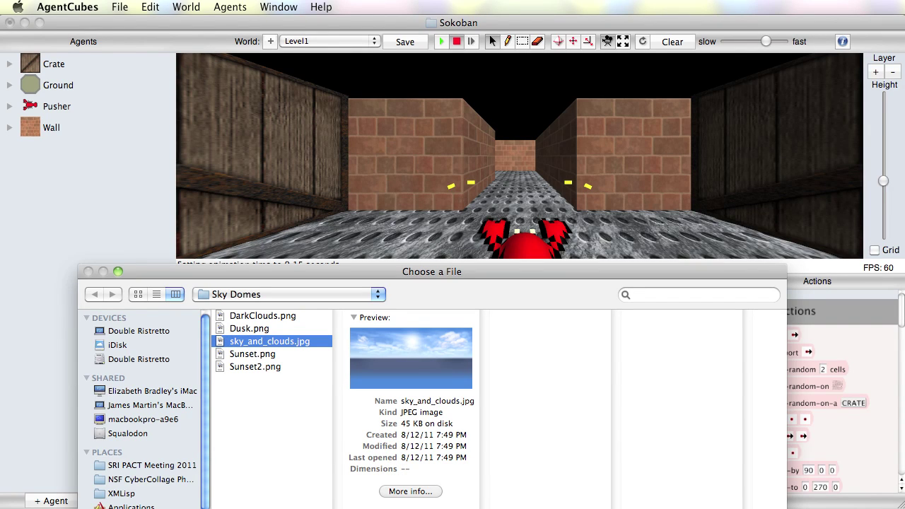
pyautogui.press('Return')
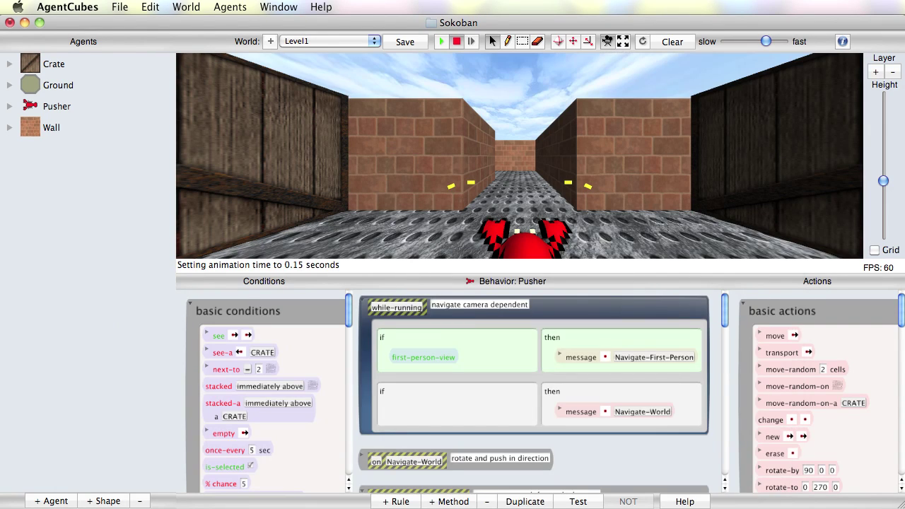
pyautogui.click(440, 42)
# Walk and turn the Pusher through the brick and crate corridors to a shadowed corridor deeper in the maze.
pyautogui.press('Up')
pyautogui.press('Left')
pyautogui.press('Left')
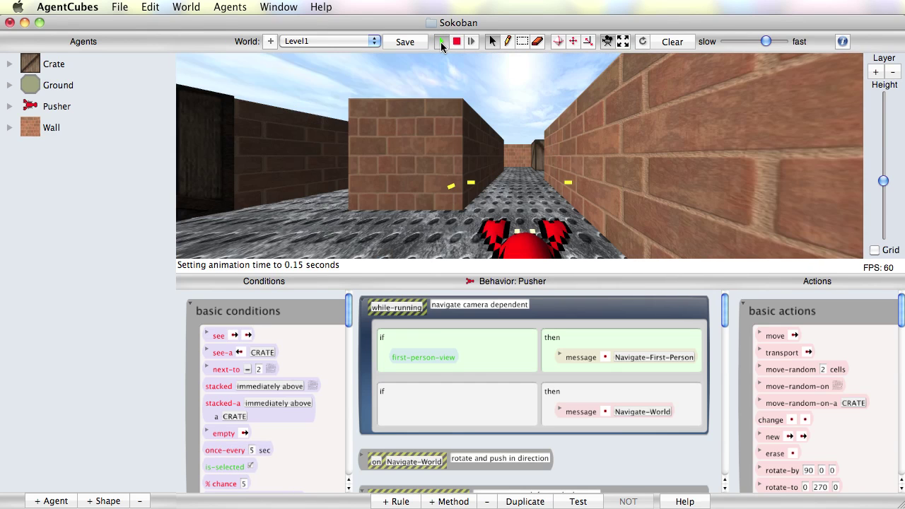
pyautogui.press('Up')
pyautogui.press('Up')
pyautogui.press('Right')
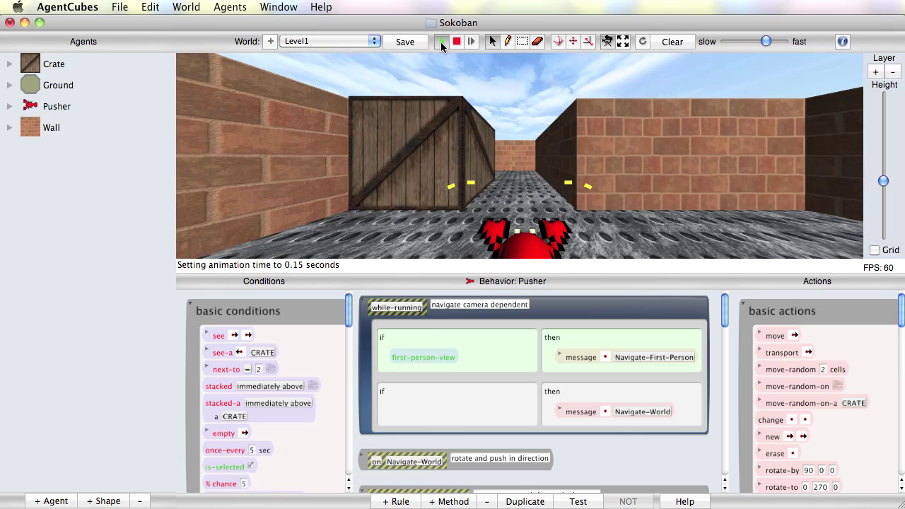
pyautogui.press('Up')
pyautogui.press('Up')
pyautogui.press('Up')
pyautogui.press('Left')
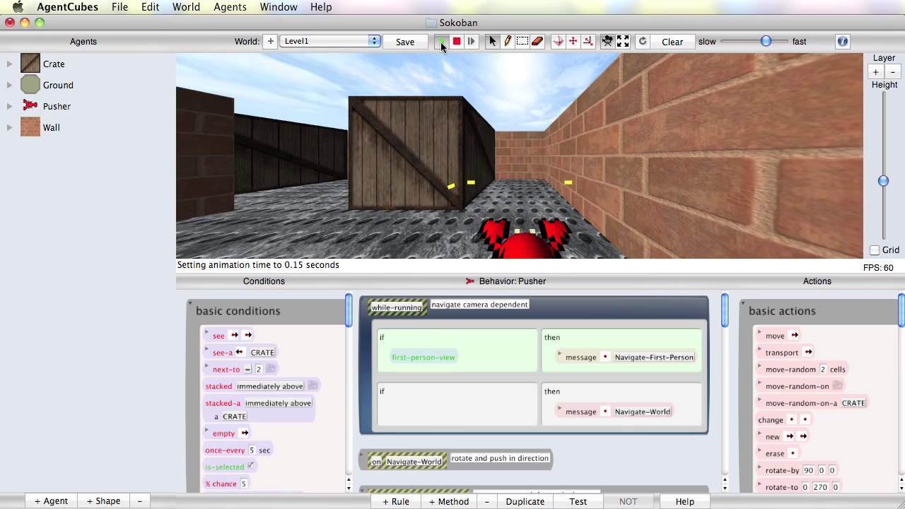
pyautogui.press('Left')
pyautogui.press('Up')
pyautogui.press('Left')
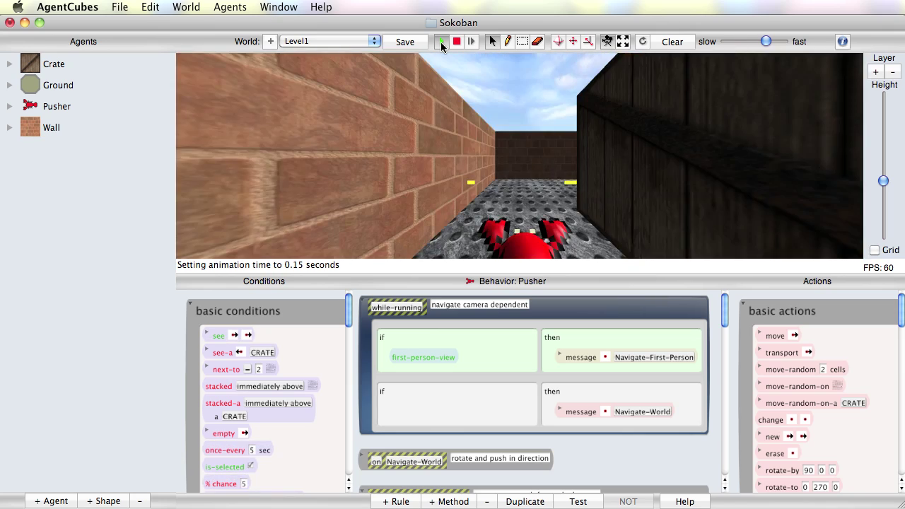
pyautogui.press('Up')
pyautogui.press('Right')
pyautogui.press('Up')
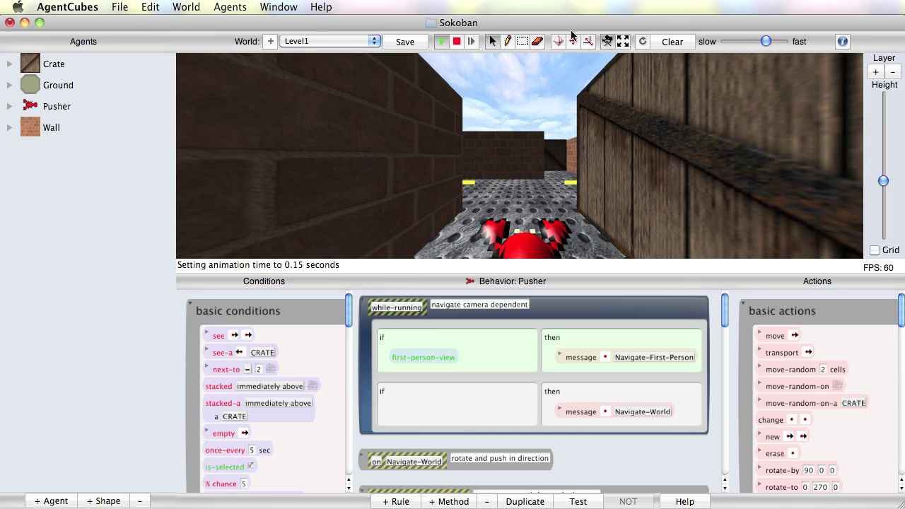
# Show the game full screen and steer the Pusher right, forward, then left down the brick corridor.
pyautogui.click(621, 42)
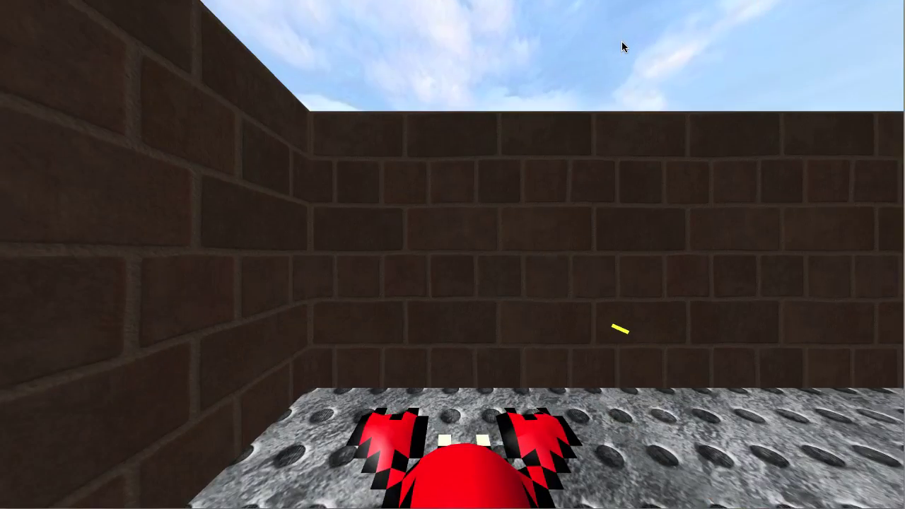
pyautogui.press('Right')
pyautogui.press('Up')
pyautogui.press('Left')
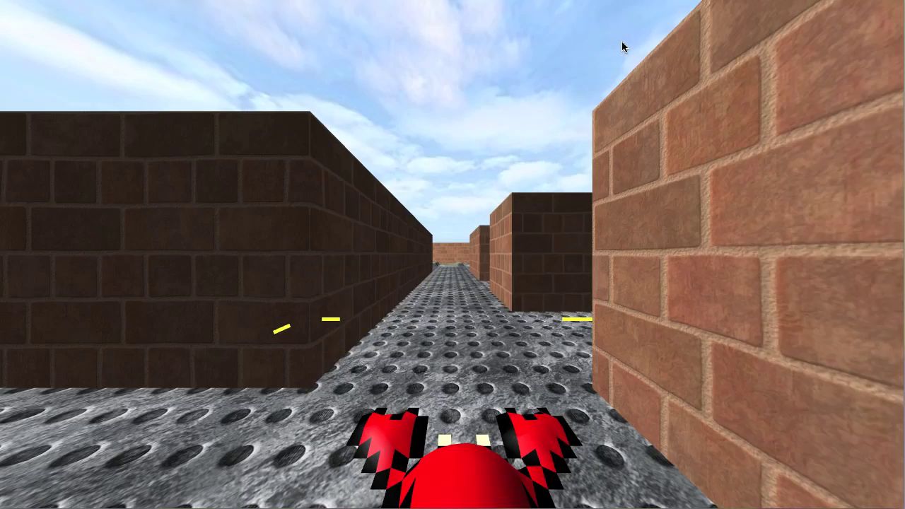